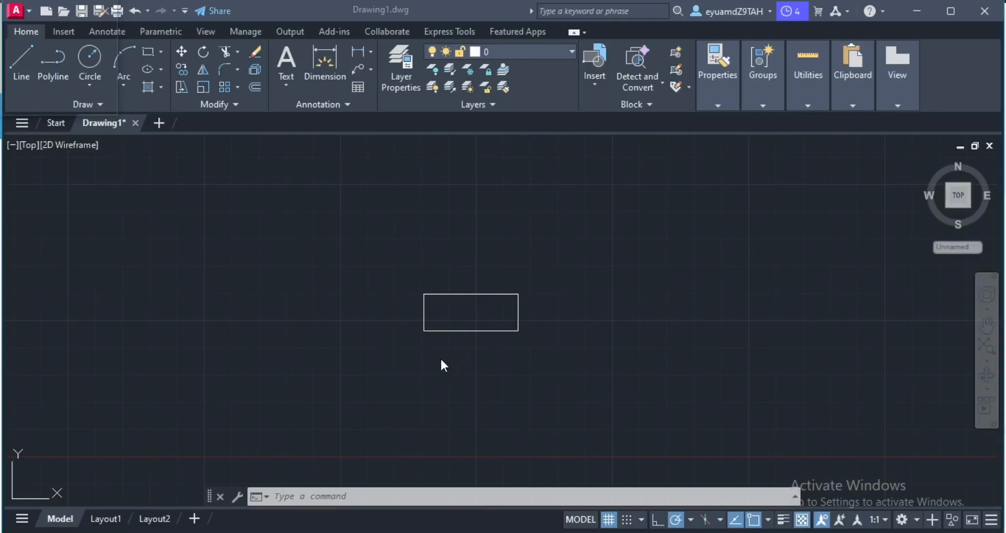
{"action": "left_click", "coordinate": [440, 360]}
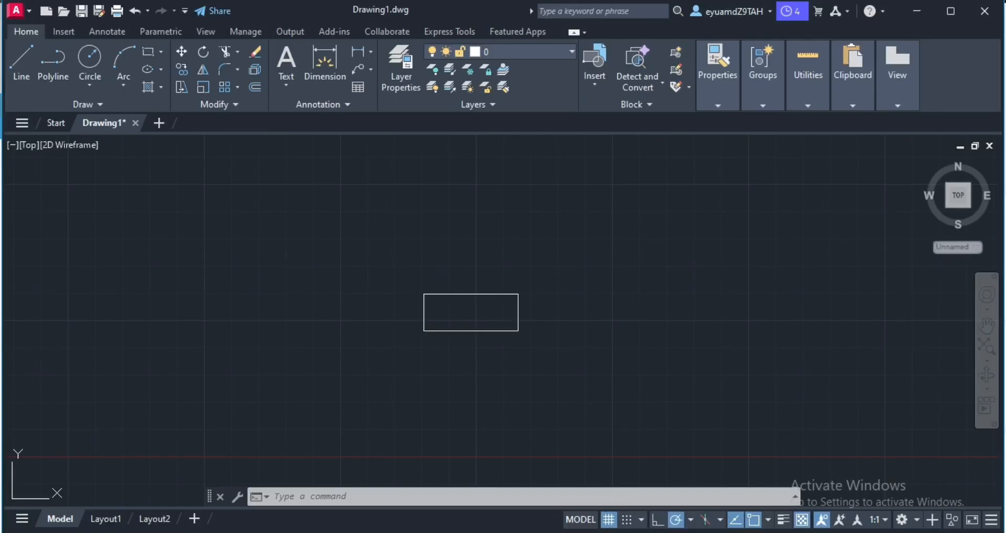
{"action": "left_click", "coordinate": [425, 296]}
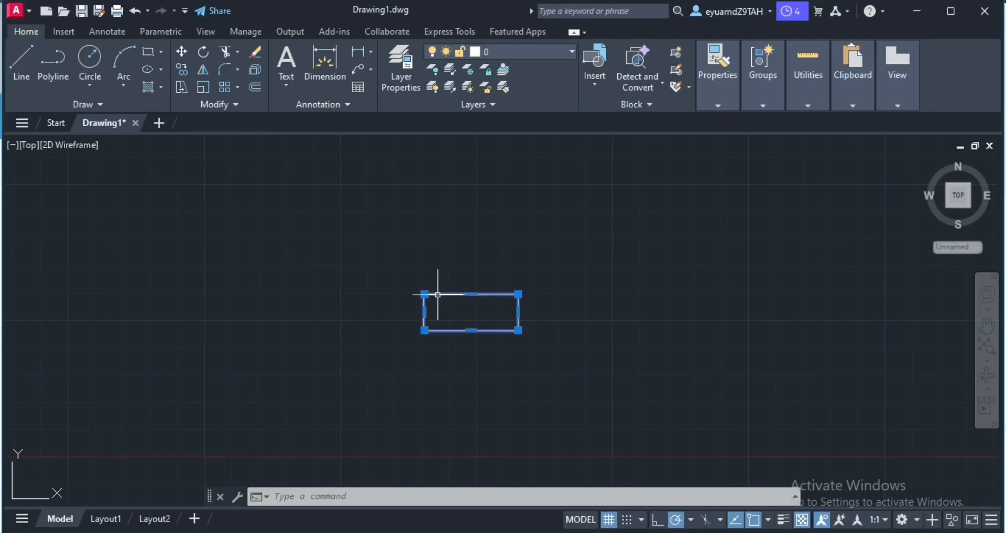
{"action": "left_click", "coordinate": [207, 87]}
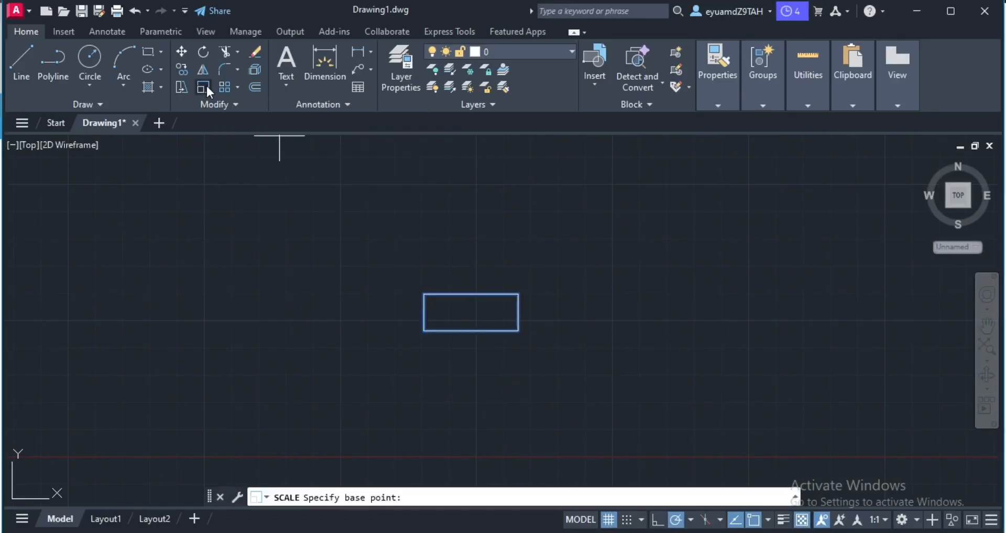
{"action": "left_click", "coordinate": [424, 330]}
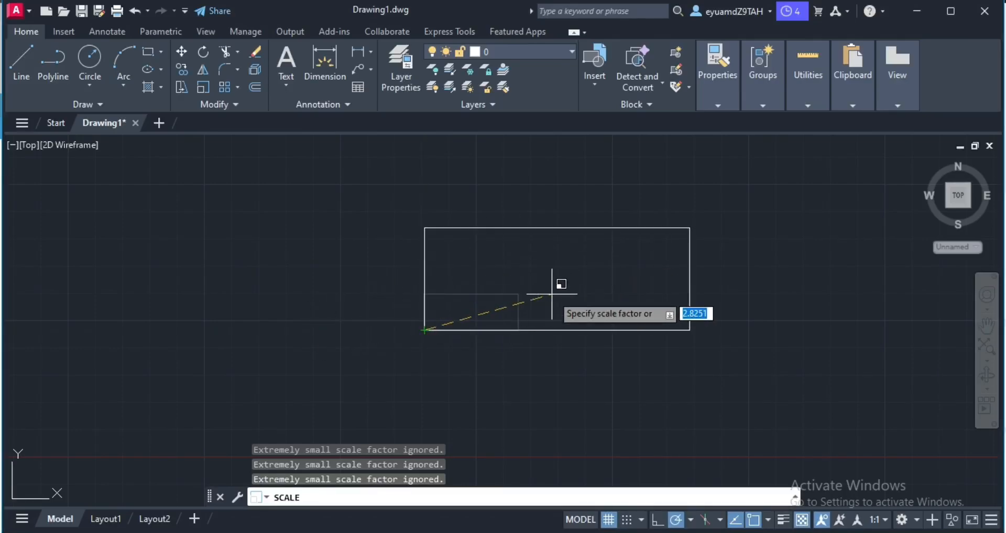
{"action": "key", "text": "Escape"}
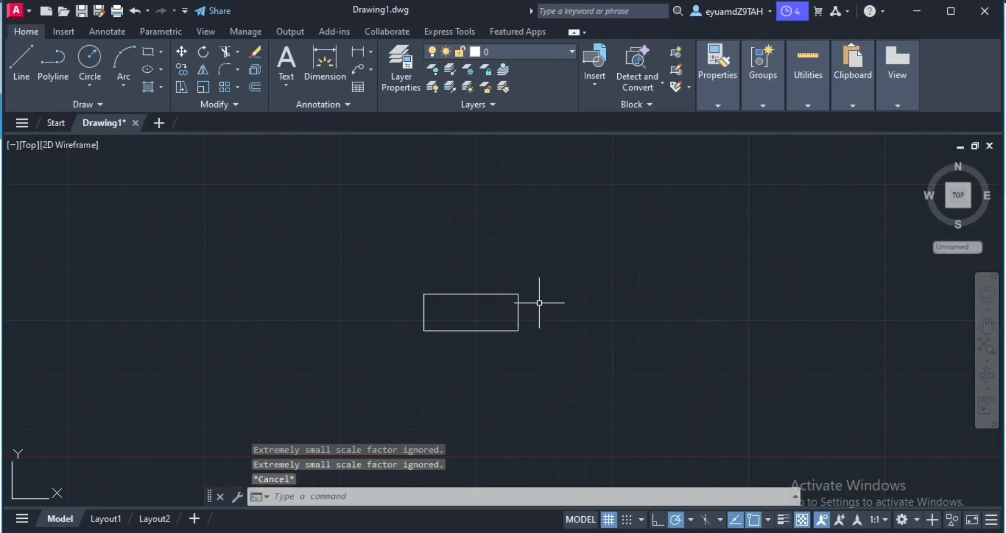
Step: Scale the rectangle by a factor of 4, using its lower-left corner as the base point
{"action": "left_click", "coordinate": [467, 331]}
{"action": "type", "text": "SC"}
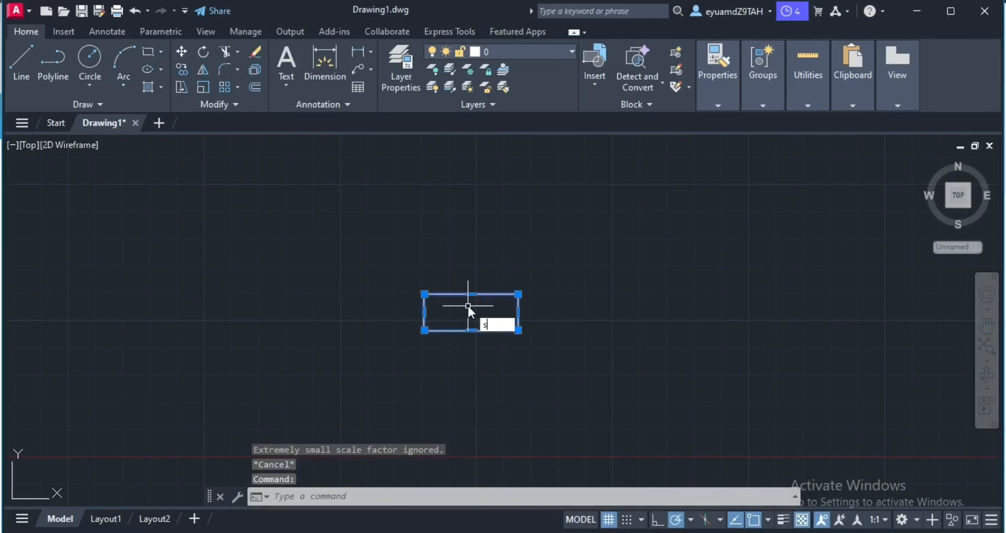
{"action": "key", "text": "Return"}
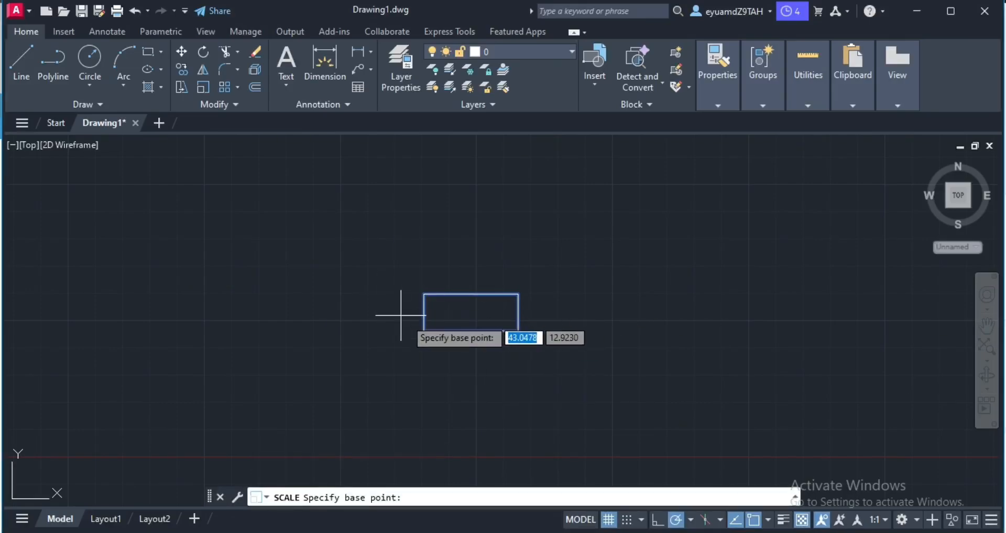
{"action": "left_click", "coordinate": [424, 329]}
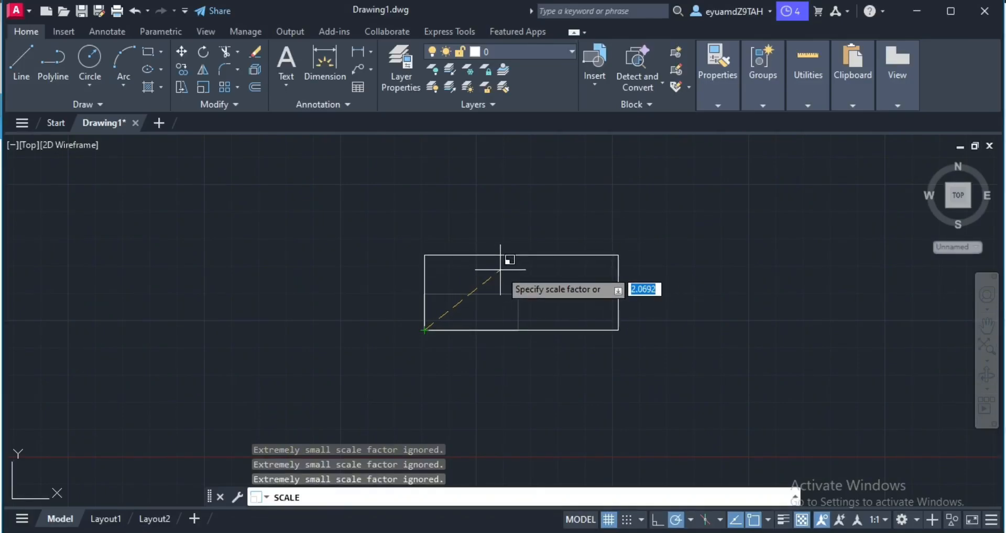
{"action": "type", "text": "4"}
{"action": "key", "text": "Return"}
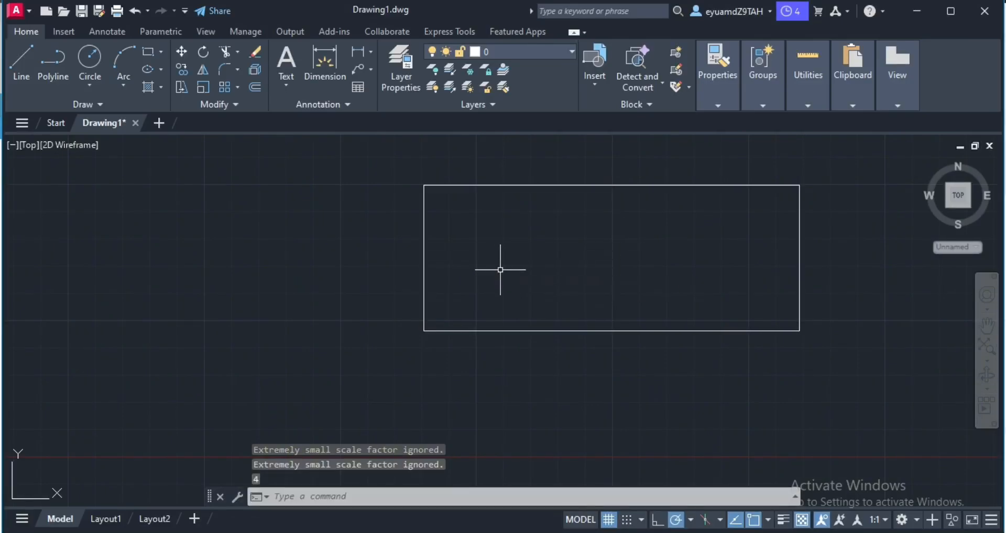
{"action": "left_click", "coordinate": [424, 331]}
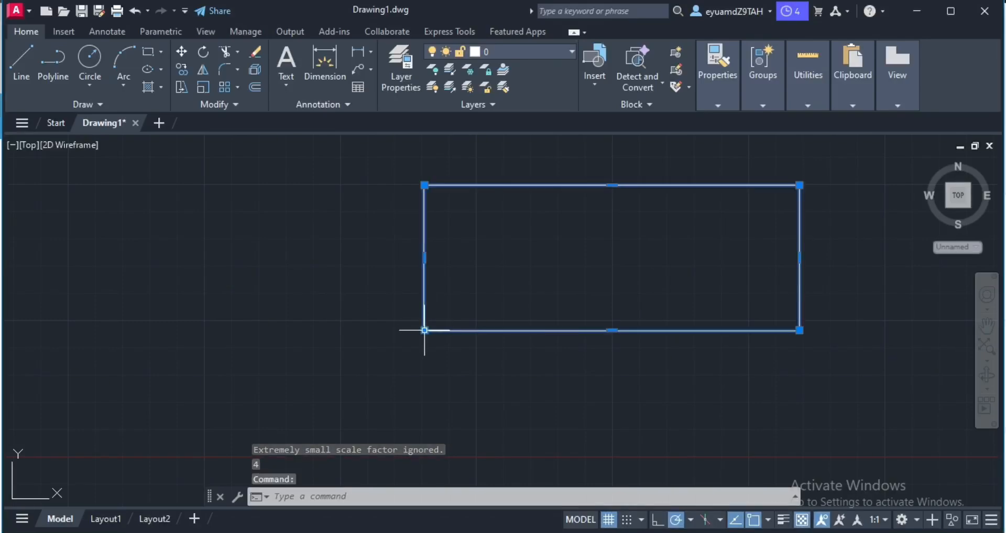
{"action": "left_click", "coordinate": [424, 330]}
{"action": "type", "text": "c"}
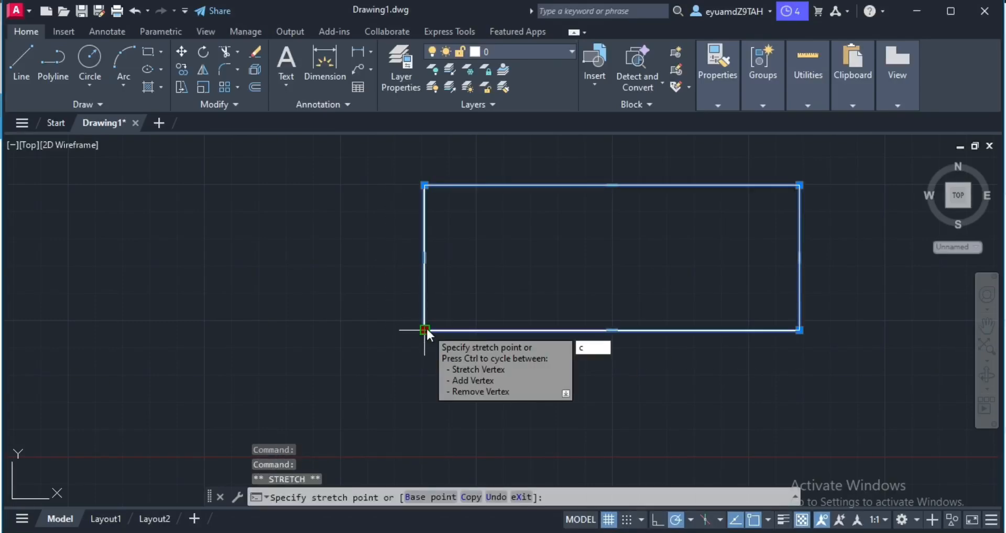
{"action": "key", "text": "BackSpace"}
{"action": "type", "text": "s"}
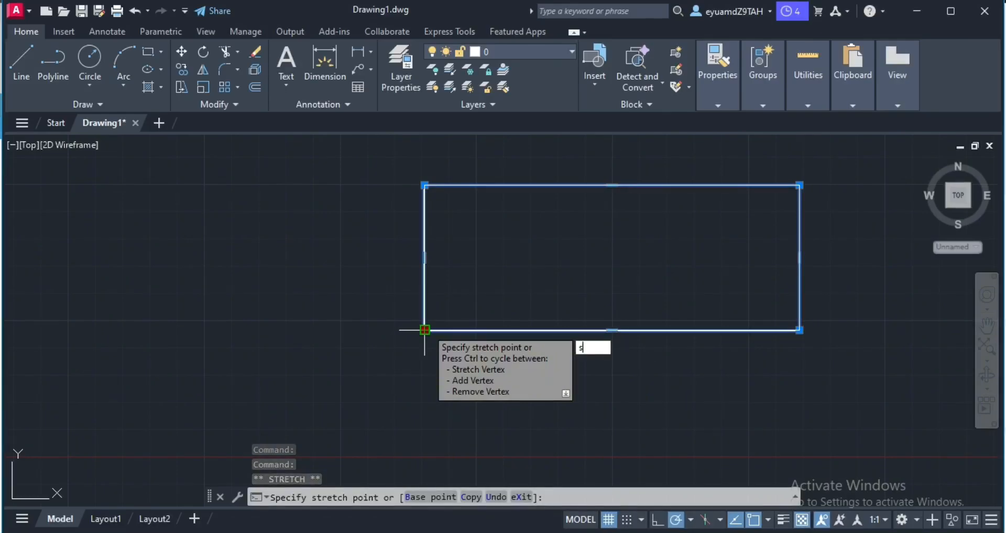
{"action": "type", "text": "cal"}
{"action": "key", "text": "Escape"}
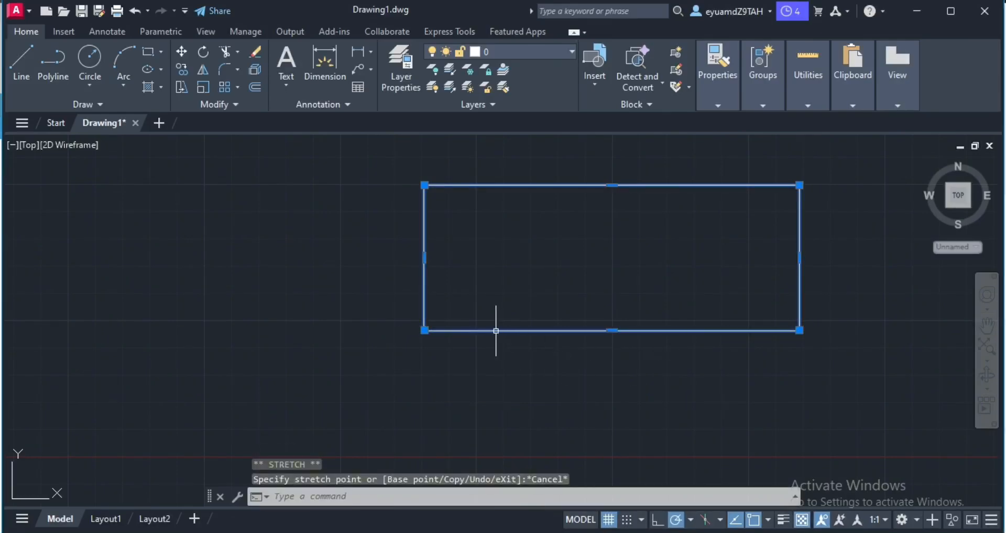
Step: Scale the enlarged rectangle by a factor of 1, using its lower-left corner as the base point
{"action": "type", "text": "Sc"}
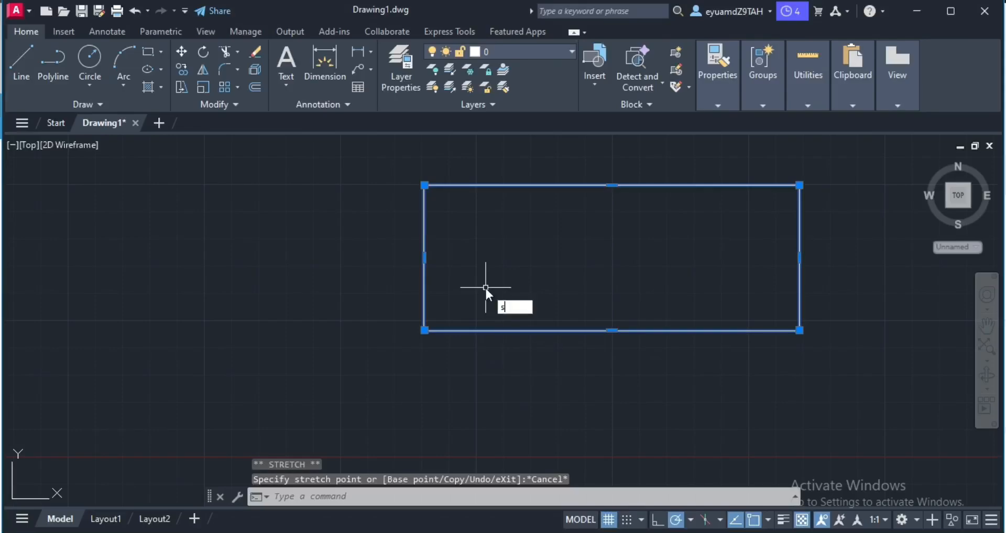
{"action": "key", "text": "Return"}
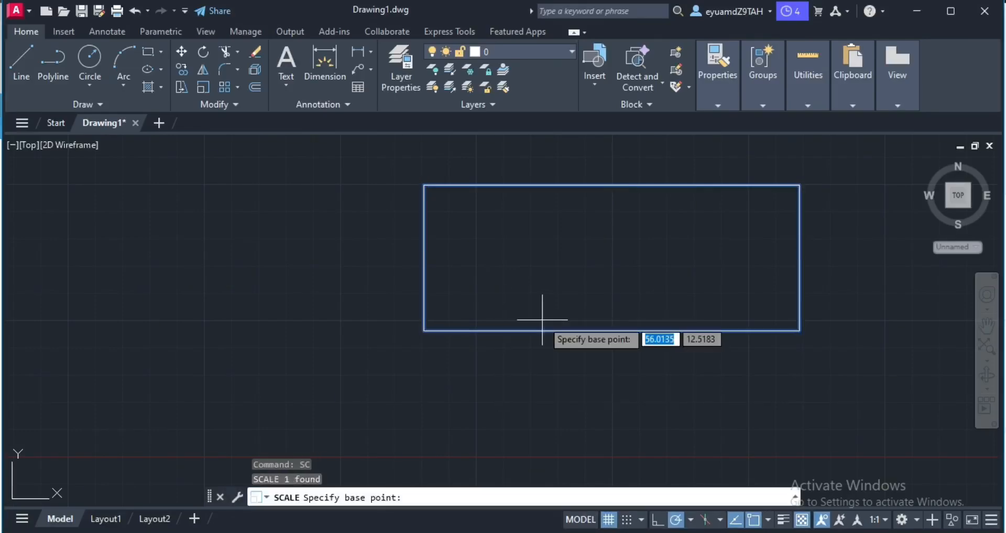
{"action": "left_click", "coordinate": [424, 331]}
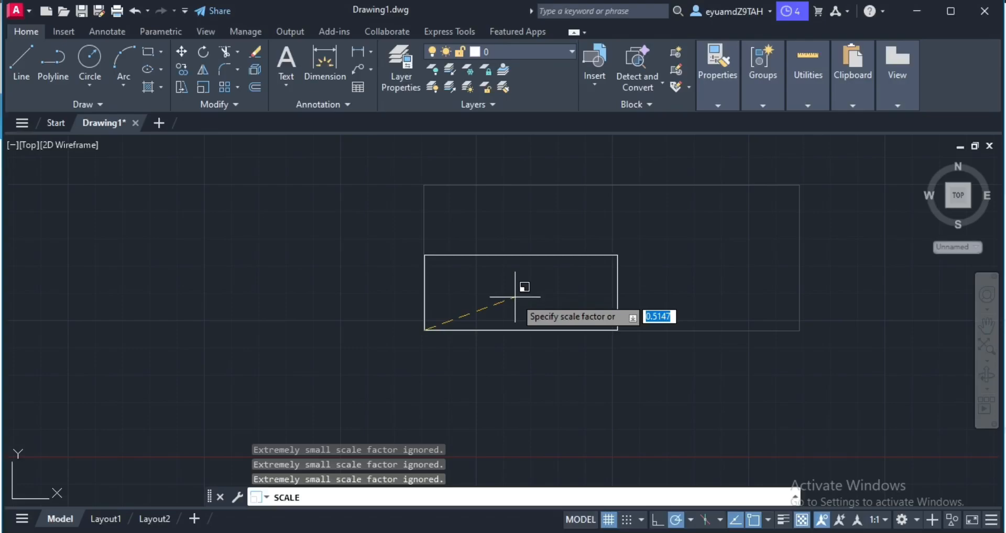
{"action": "type", "text": "1"}
{"action": "key", "text": "Return"}
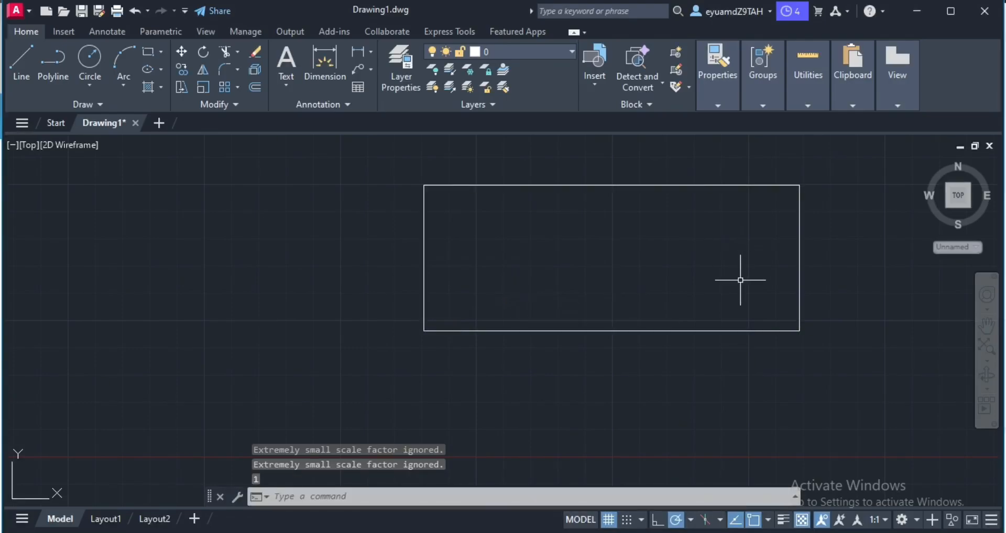
{"action": "middle_click_drag", "start_coordinate": [865, 213], "coordinate": [797, 220]}
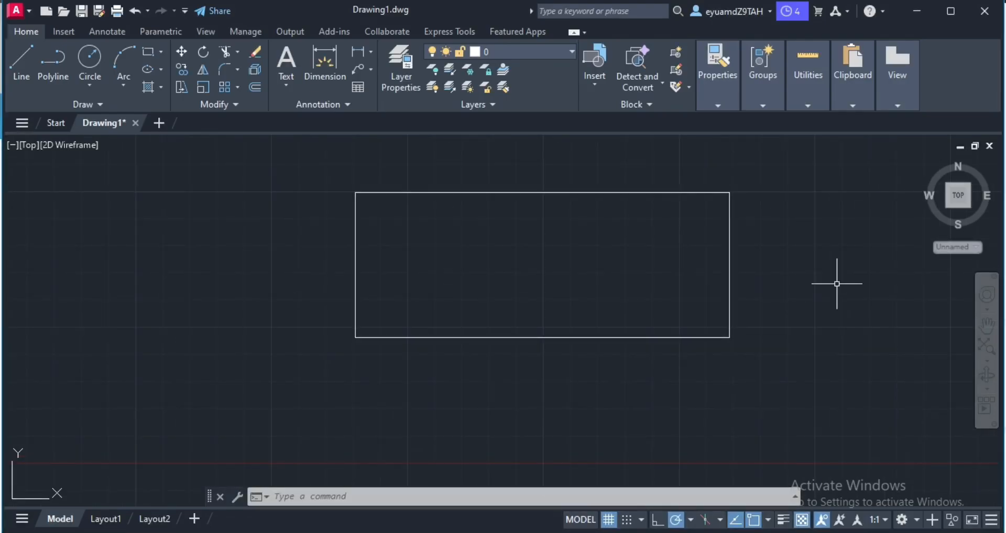
{"action": "middle_click_drag", "start_coordinate": [836, 284], "coordinate": [750, 312]}
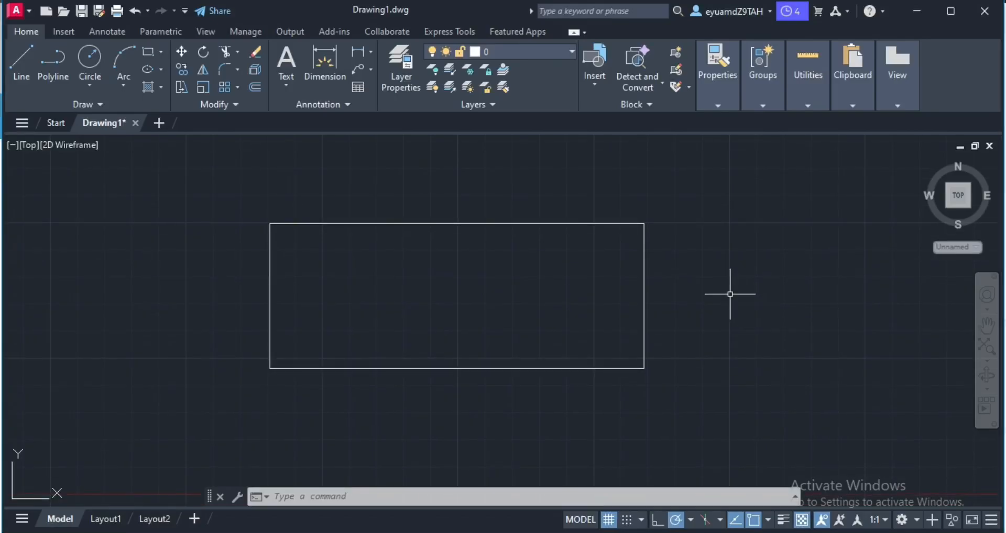
{"action": "scroll", "coordinate": [723, 290], "scroll_direction": "down", "scroll_amount": 2}
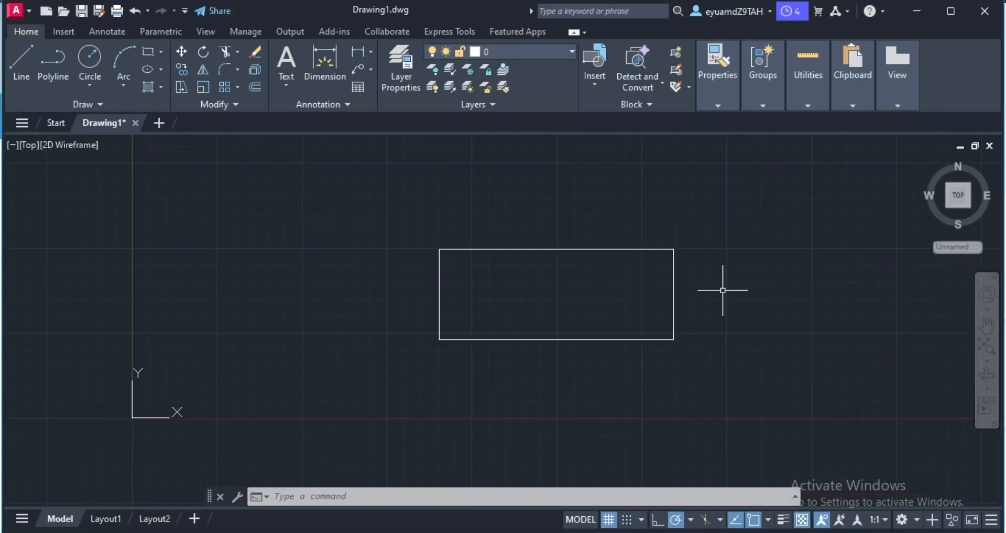
{"action": "scroll", "coordinate": [722, 291], "scroll_direction": "down", "scroll_amount": 2}
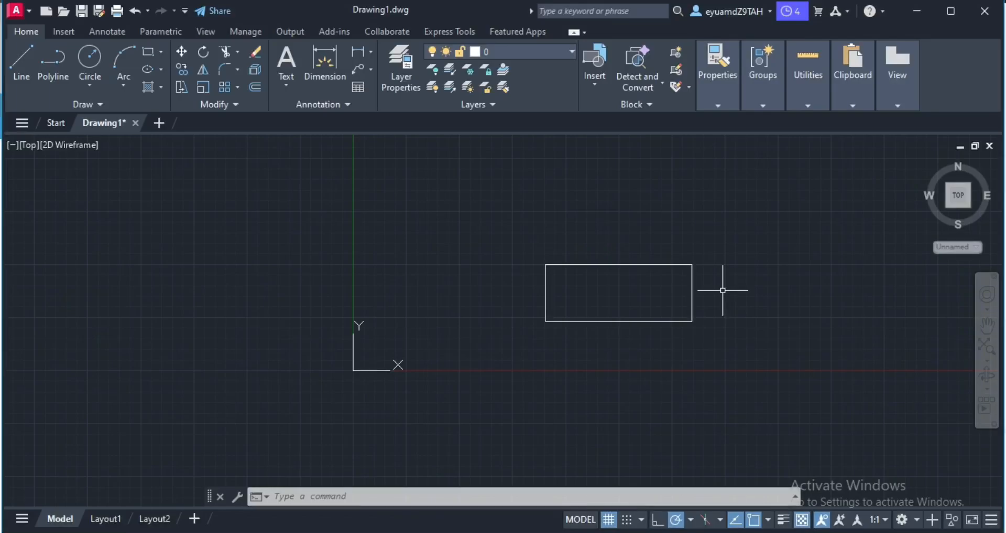
{"action": "scroll", "coordinate": [723, 290], "scroll_direction": "up", "scroll_amount": 2}
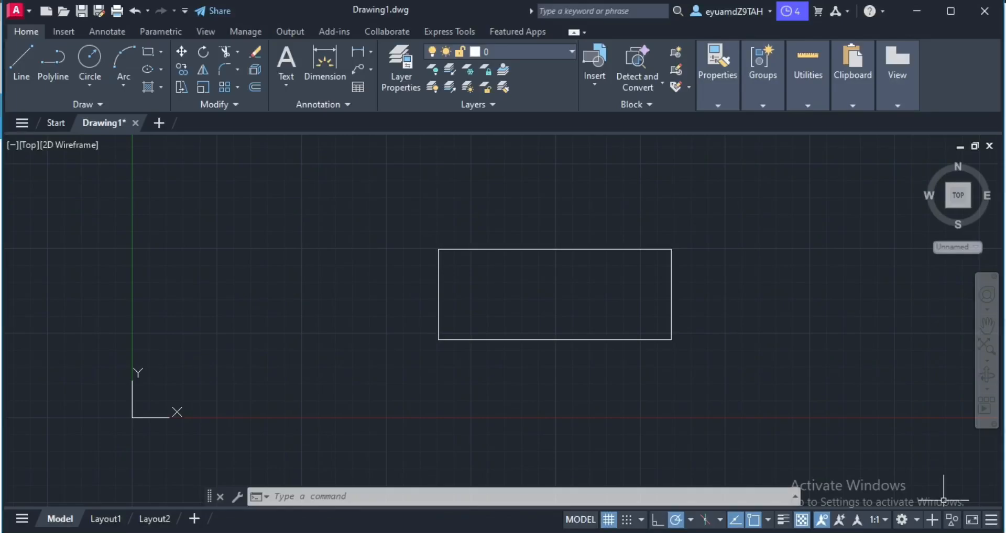
{"action": "scroll", "coordinate": [575, 343], "scroll_direction": "up", "scroll_amount": 2}
{"action": "middle_click_drag", "start_coordinate": [837, 283], "coordinate": [804, 296]}
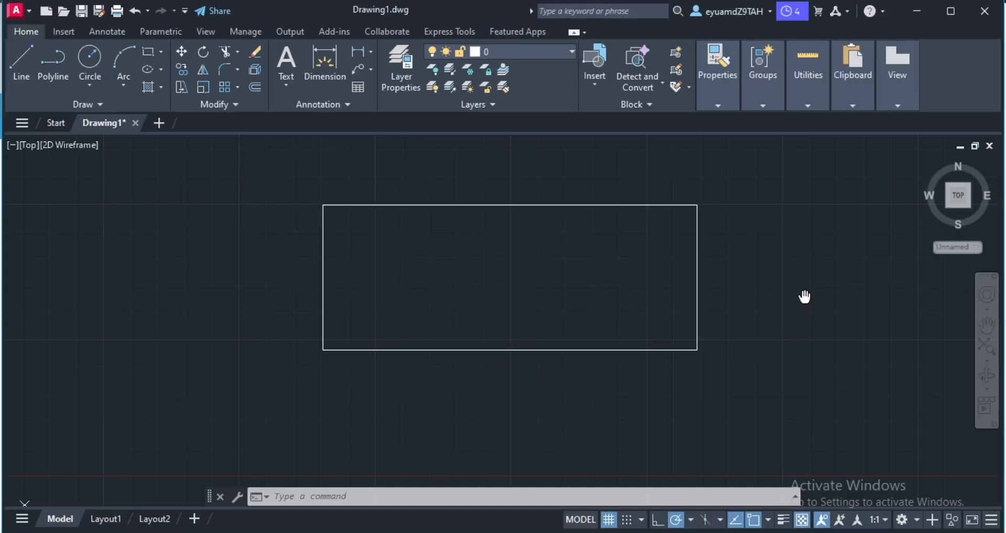
{"action": "middle_click_drag", "start_coordinate": [804, 297], "coordinate": [748, 314]}
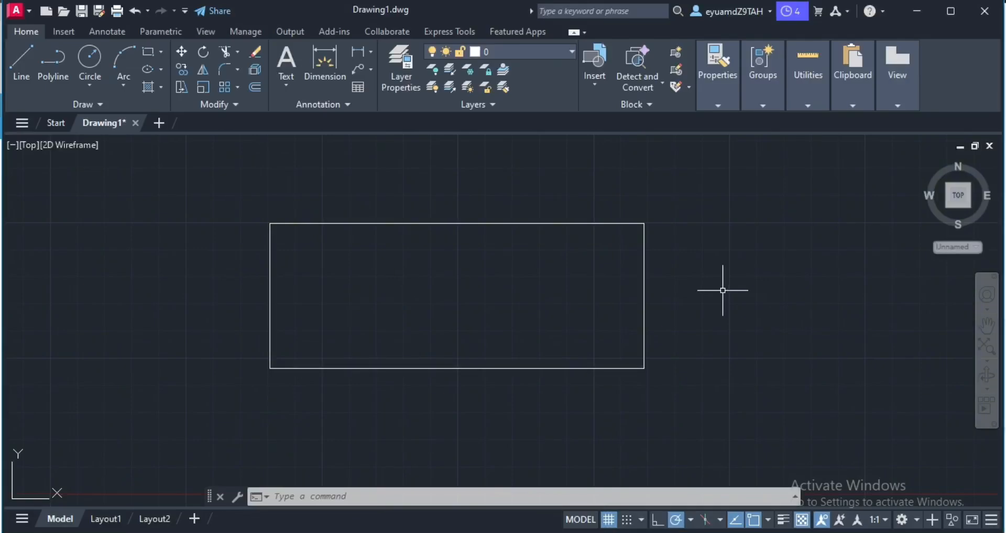
{"action": "scroll", "coordinate": [722, 291], "scroll_direction": "down", "scroll_amount": 1}
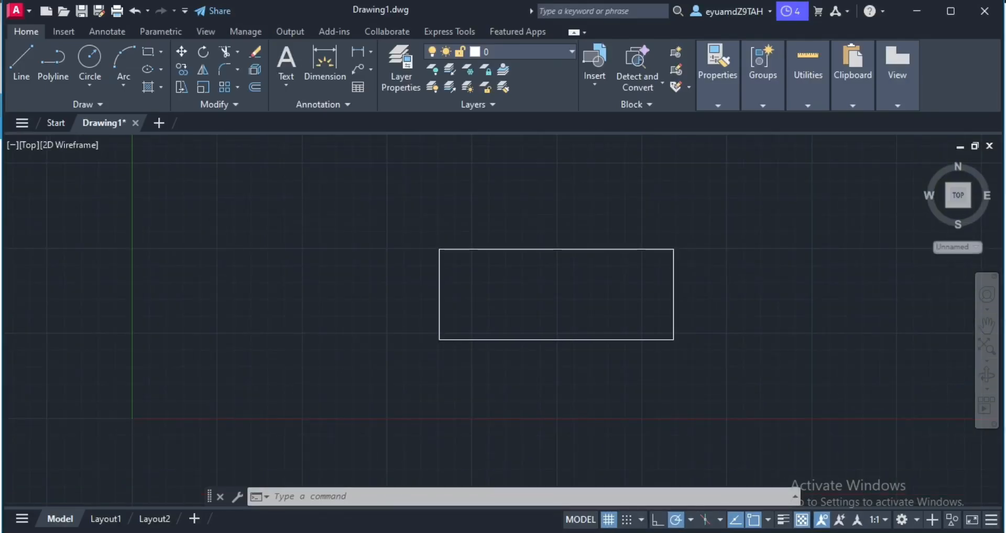
{"action": "scroll", "coordinate": [723, 290], "scroll_direction": "down", "scroll_amount": 1}
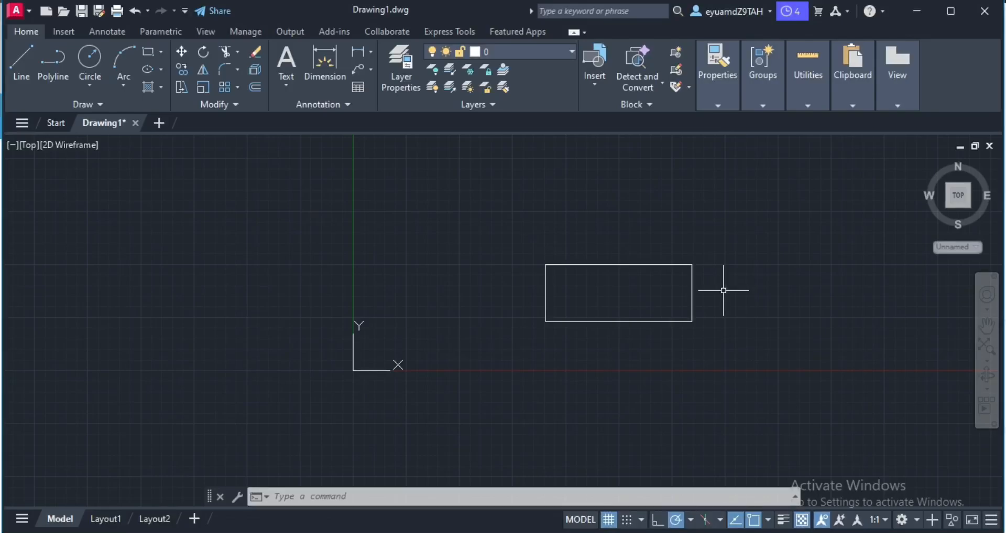
{"action": "scroll", "coordinate": [722, 290], "scroll_direction": "up", "scroll_amount": 2}
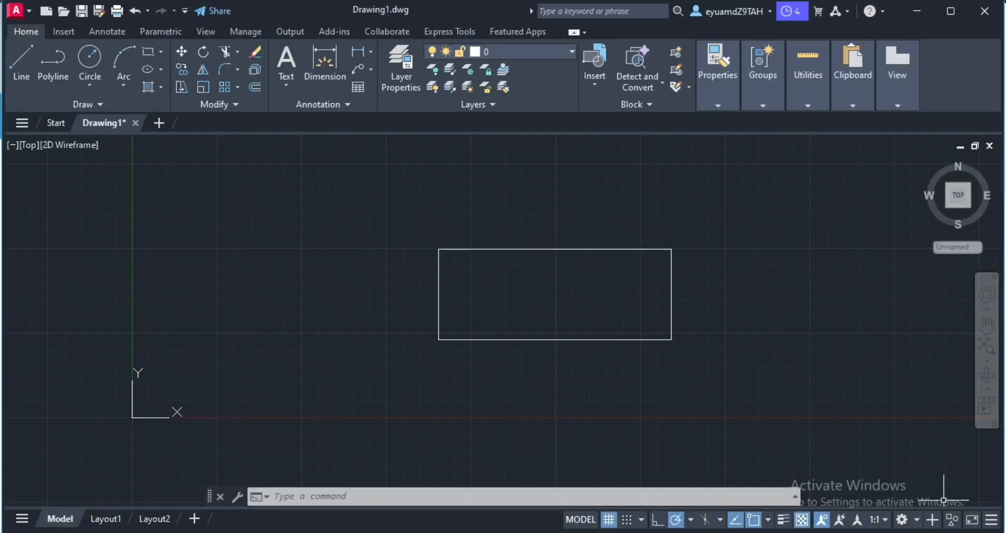
{"action": "scroll", "coordinate": [576, 343], "scroll_direction": "up", "scroll_amount": 2}
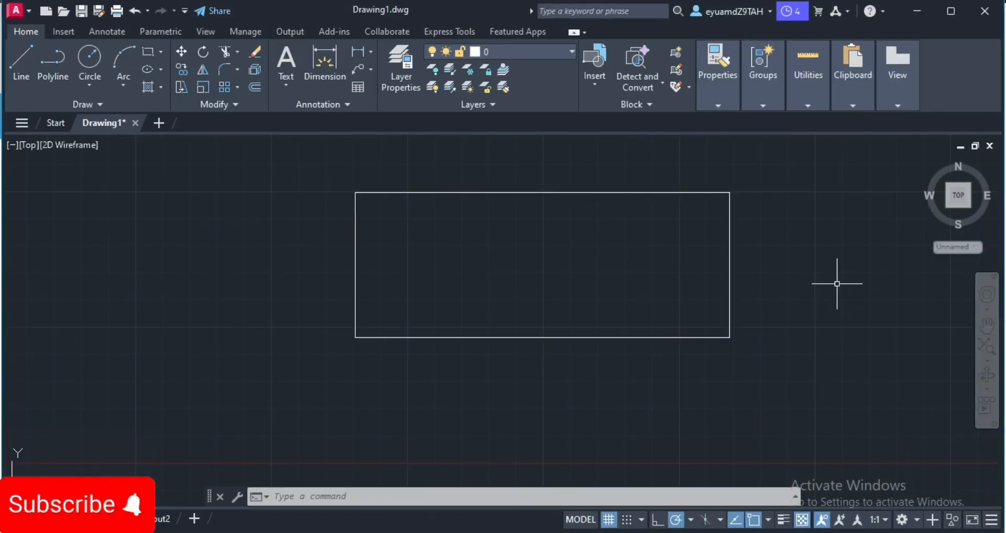